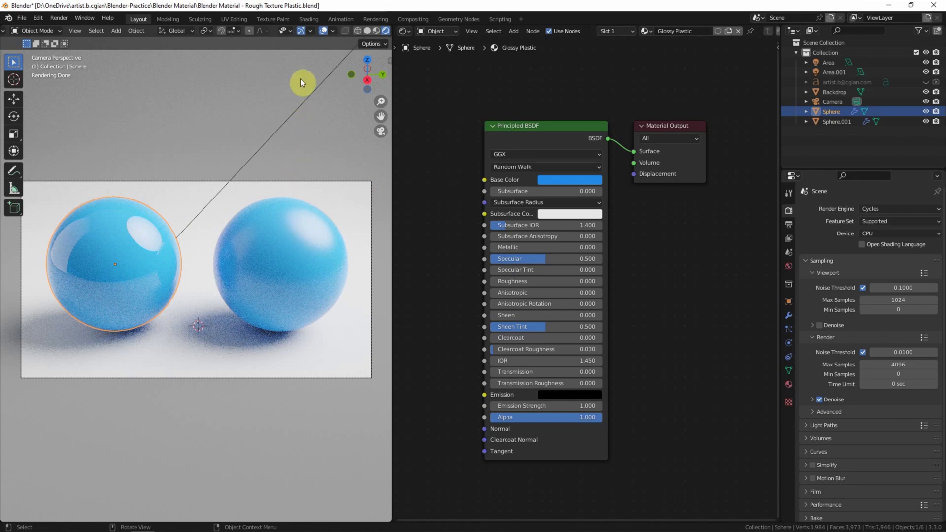
Step: Show the viewport in Material Preview shading and hide the glossy Sphere from both the viewport and renders
click(376, 32)
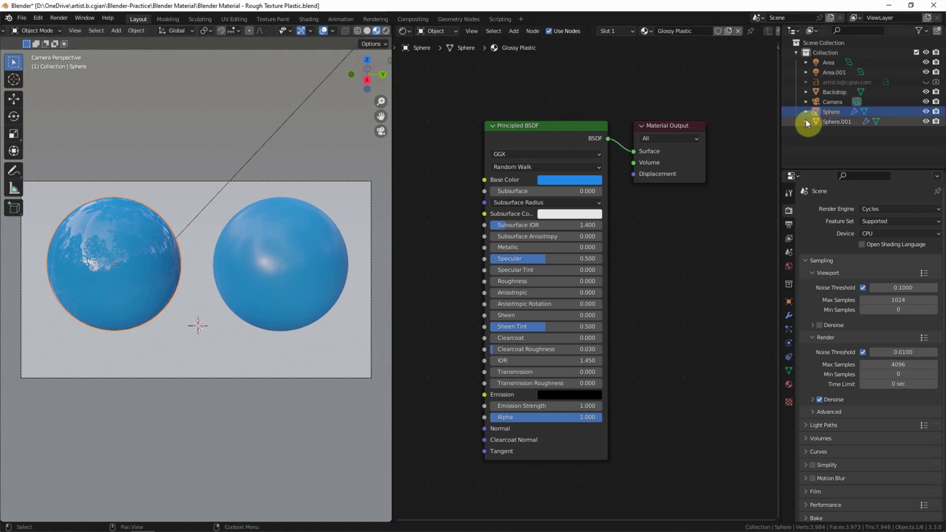
click(925, 111)
click(935, 112)
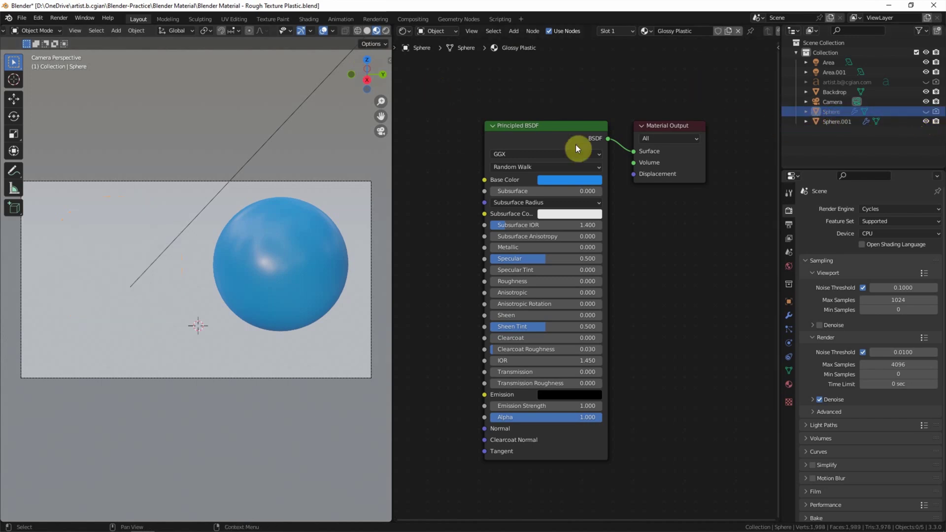
Step: Center the remaining matte sphere by setting its Y location to 0 m
click(287, 247)
click(388, 59)
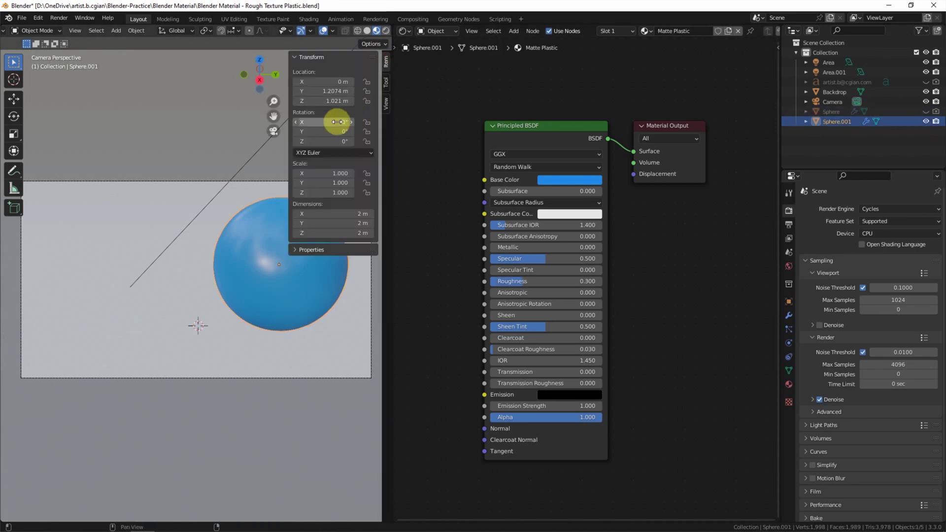
click(338, 93)
text(0)
key(Return)
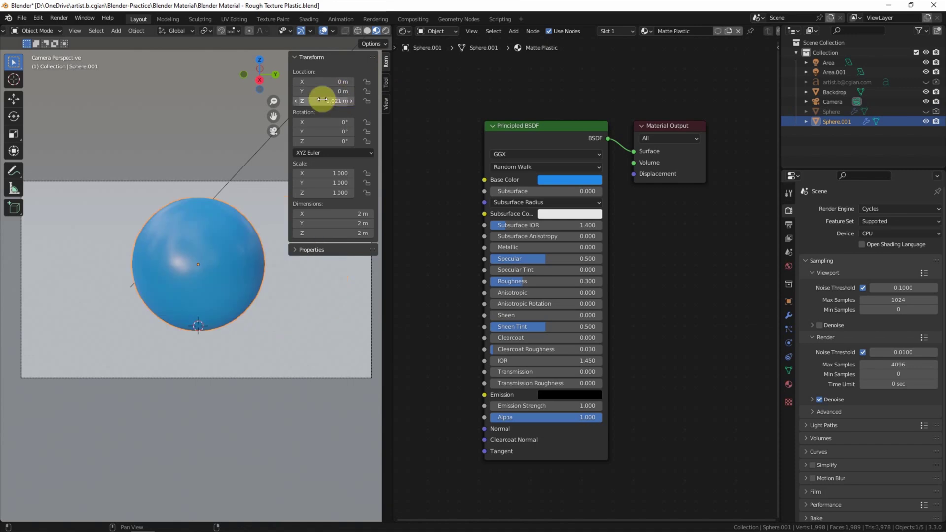
drag(289, 106, 392, 116)
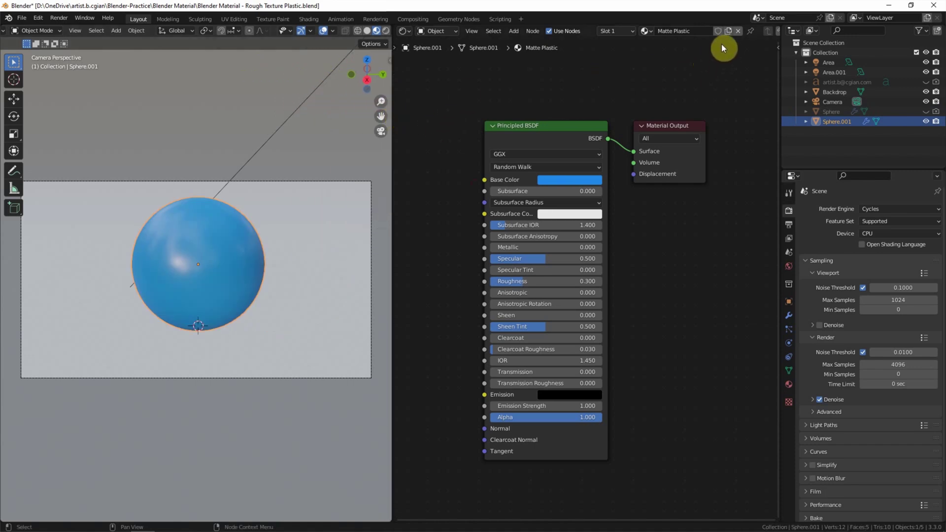
Step: Make a copy of the Matte Plastic material and rename it Rough Plastic
click(728, 31)
double_click(704, 30)
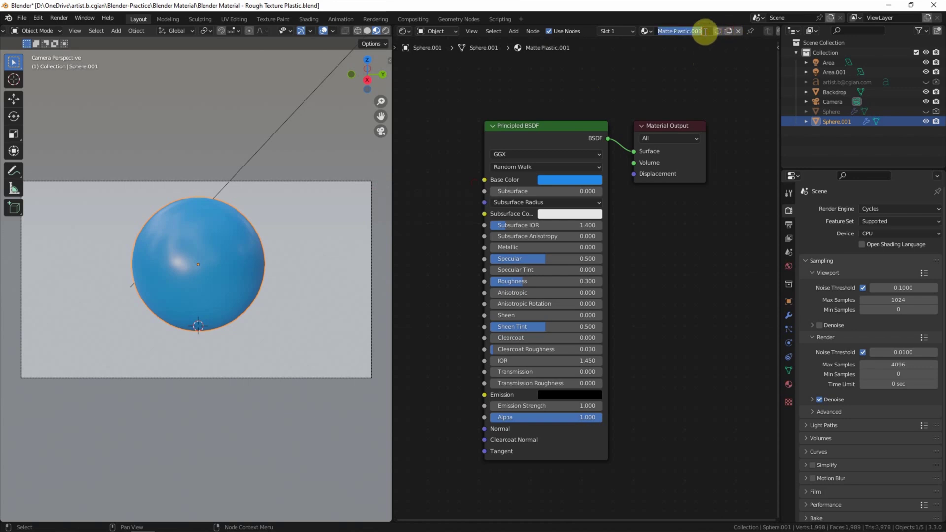
text(Rough Plastic)
key(Return)
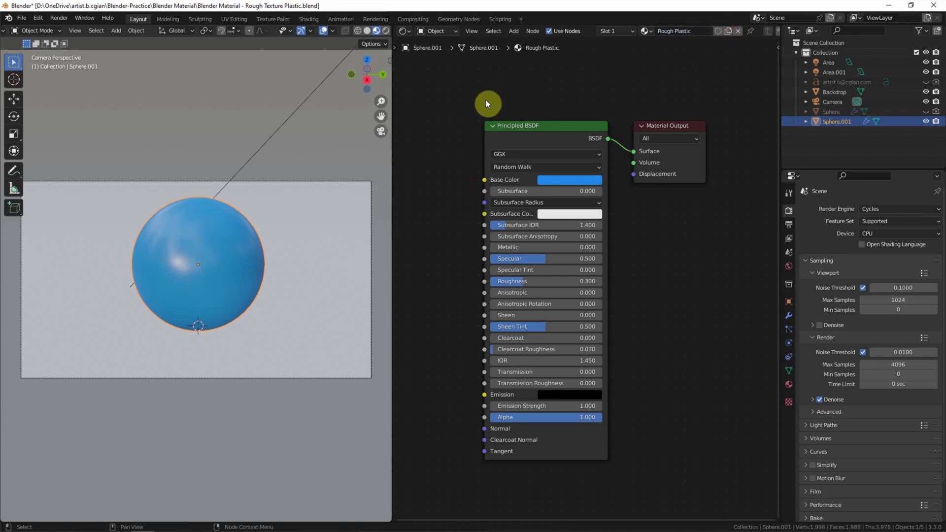
Step: Add a Bump node and place it just before the Principled BSDF, near its Normal input
middle_drag(486, 100, 625, 94)
click(515, 31)
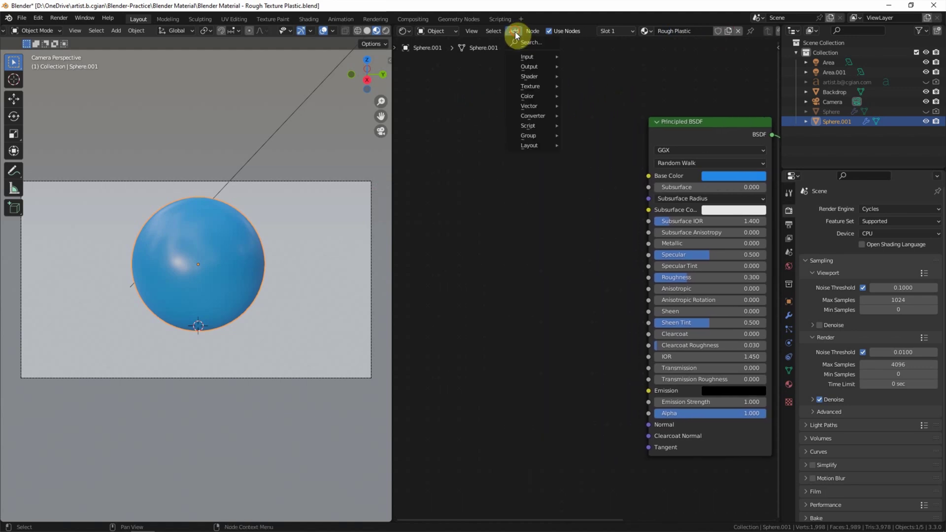
text(bump)
key(Return)
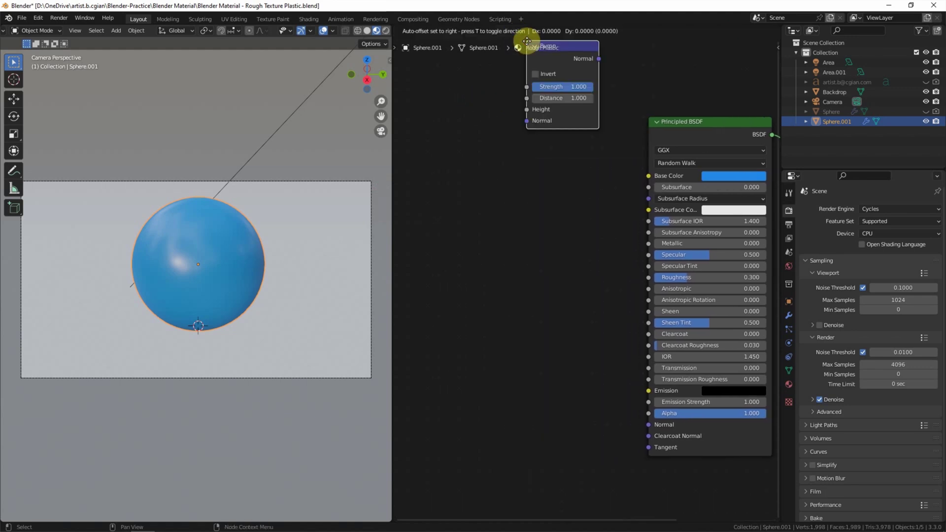
click(546, 337)
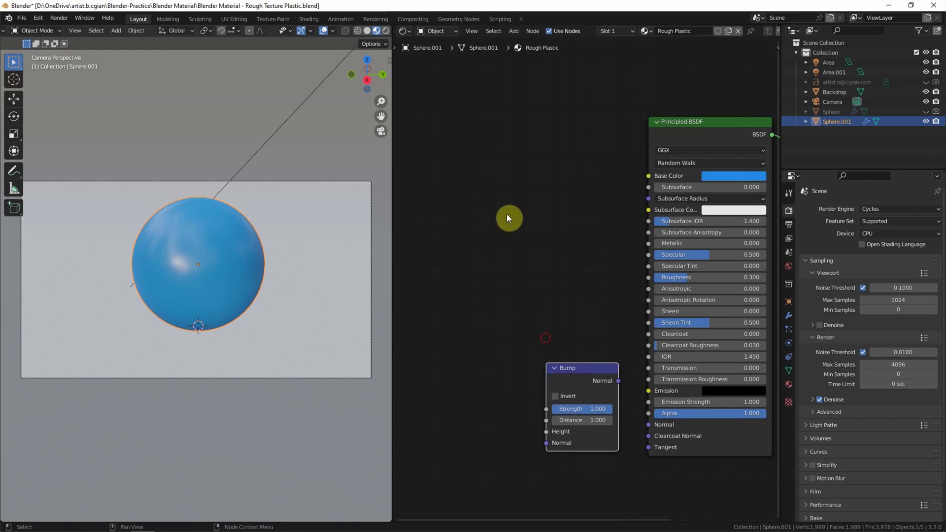
Step: Add a Noise Texture node and place it before the Bump node
click(513, 31)
click(522, 42)
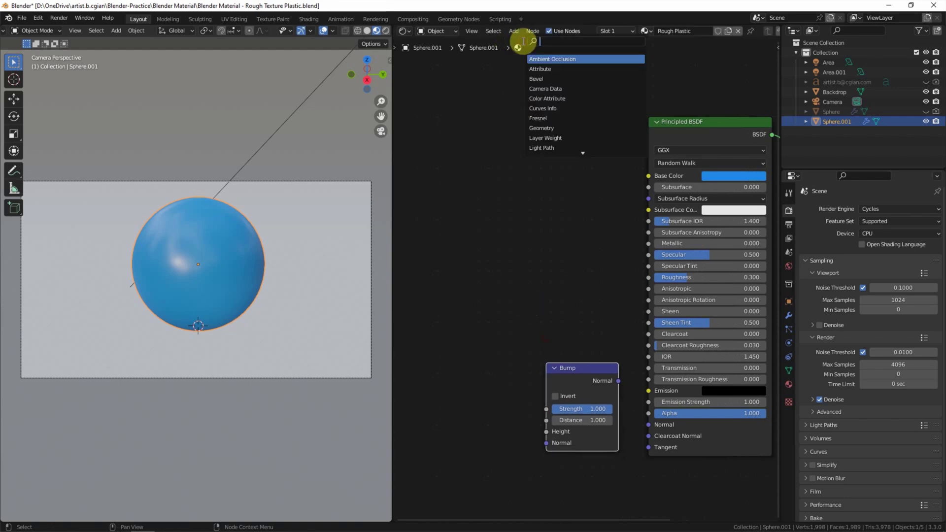
text(noise te)
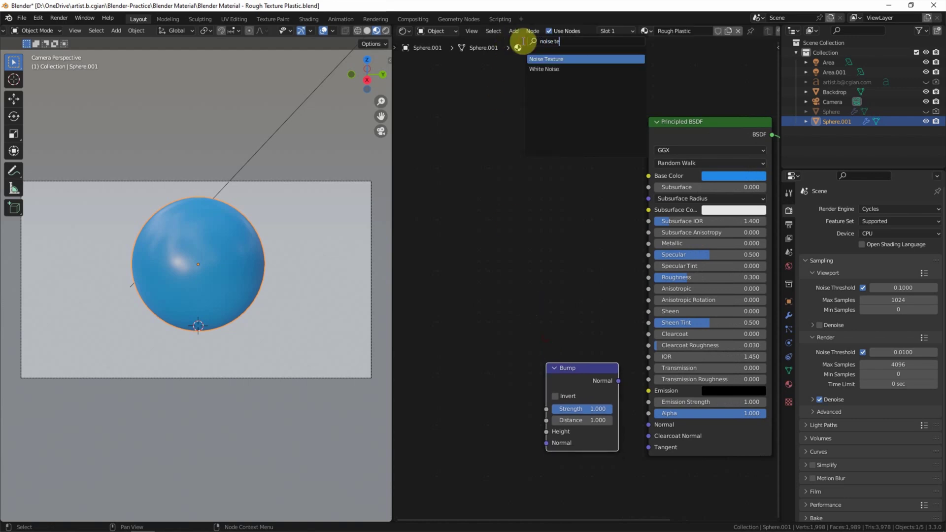
key(Return)
click(446, 344)
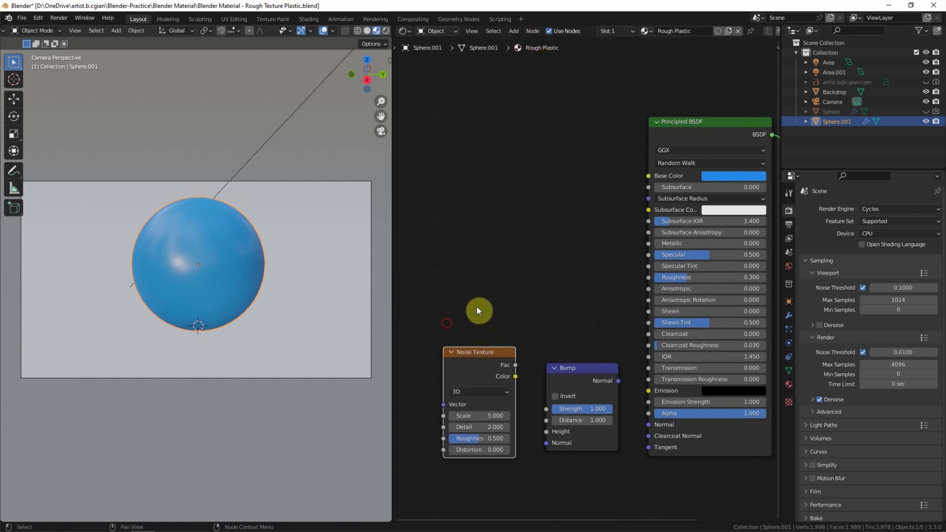
Step: Add a Mapping node and place it before the Noise Texture node
shift+middle_drag(479, 309, 624, 280)
click(514, 31)
click(525, 43)
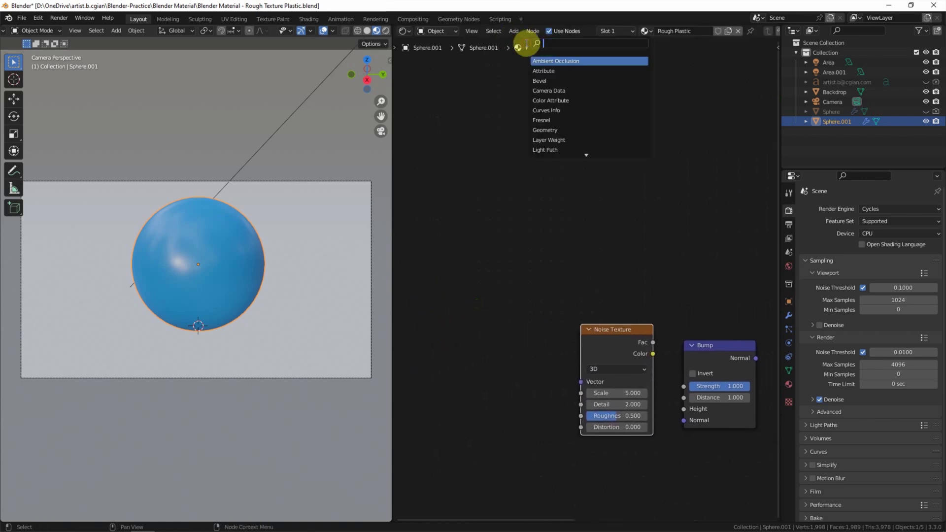
text(mapping)
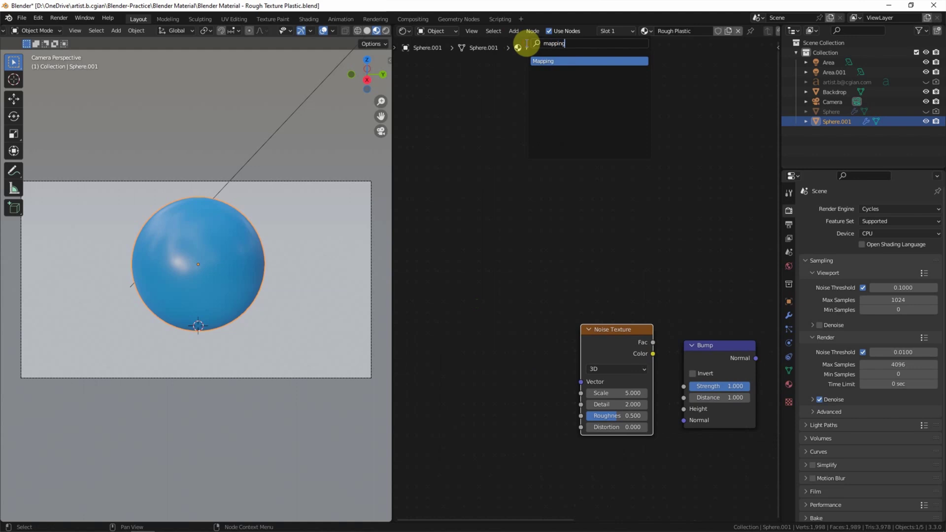
key(Return)
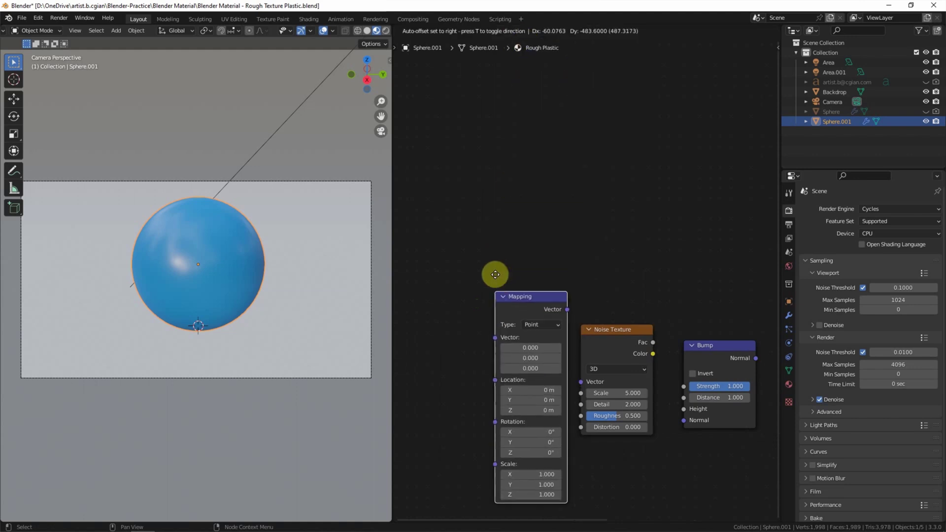
click(488, 256)
Step: Add a Texture Coordinate node and place it before the Mapping node
click(513, 30)
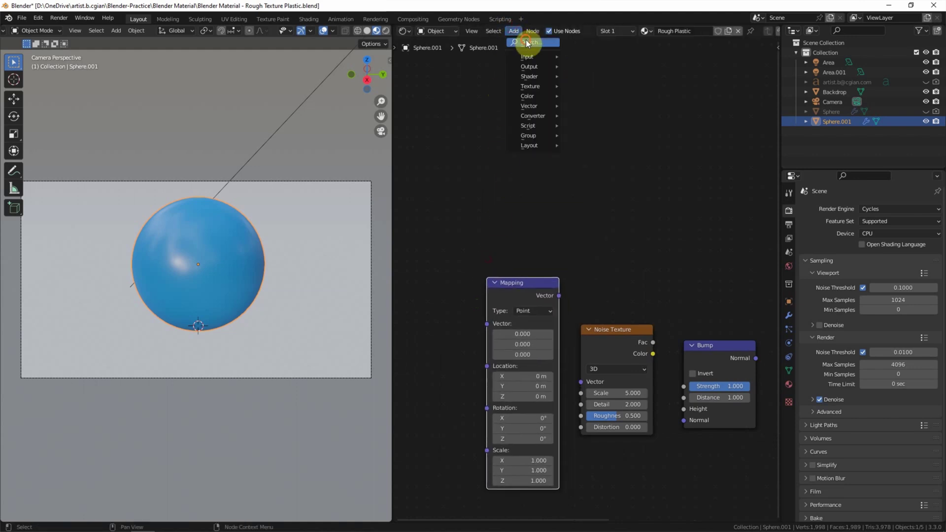
click(525, 41)
text(texture co)
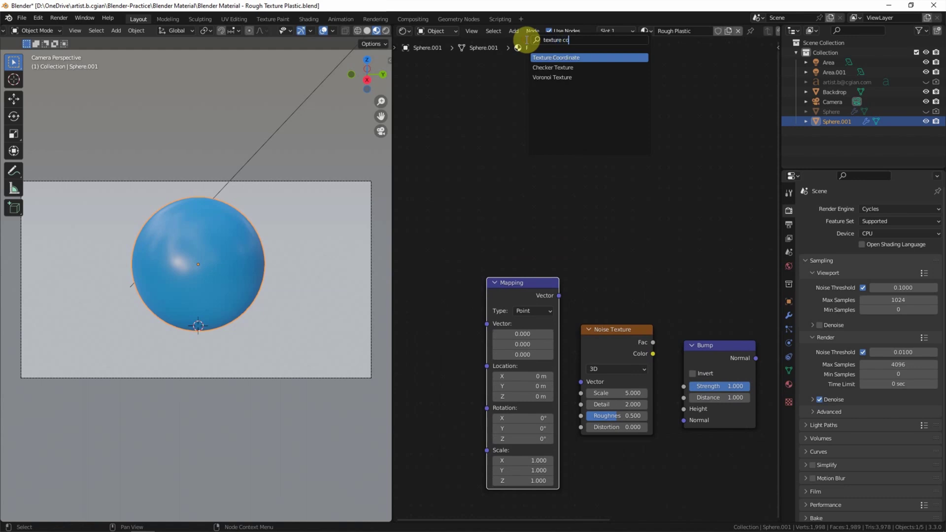
key(Return)
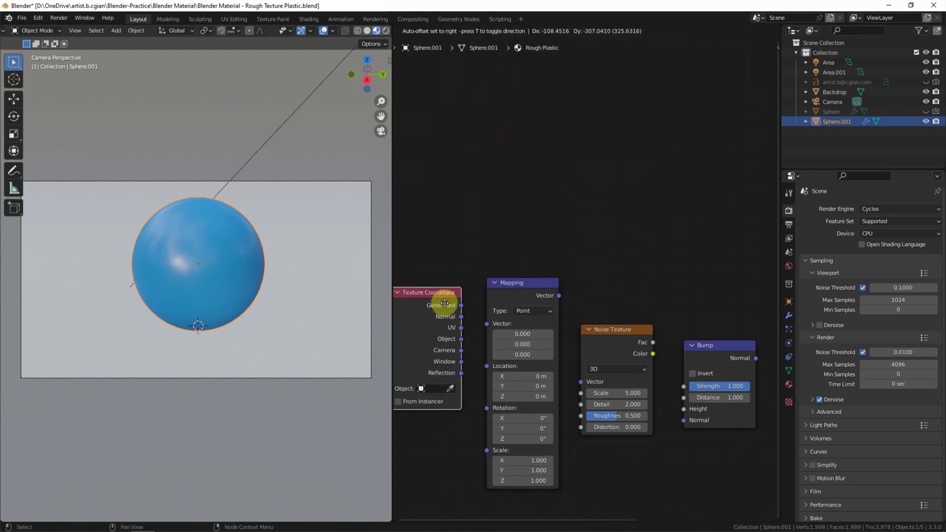
click(446, 300)
Step: Connect Texture Coordinate's Generated output to Mapping's Vector input, and Mapping's Vector output to the Noise Texture's Vector input
middle_drag(473, 277, 492, 196)
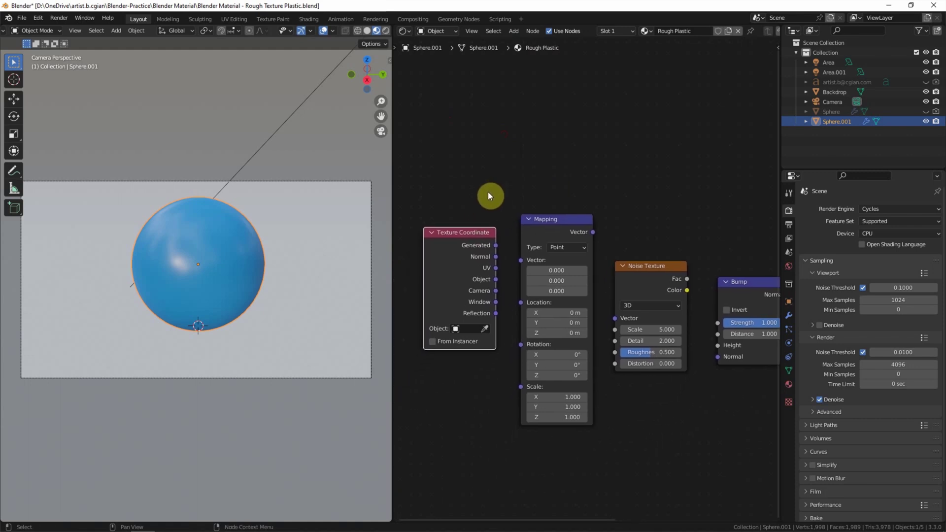
drag(496, 244, 520, 260)
middle_drag(598, 195, 546, 190)
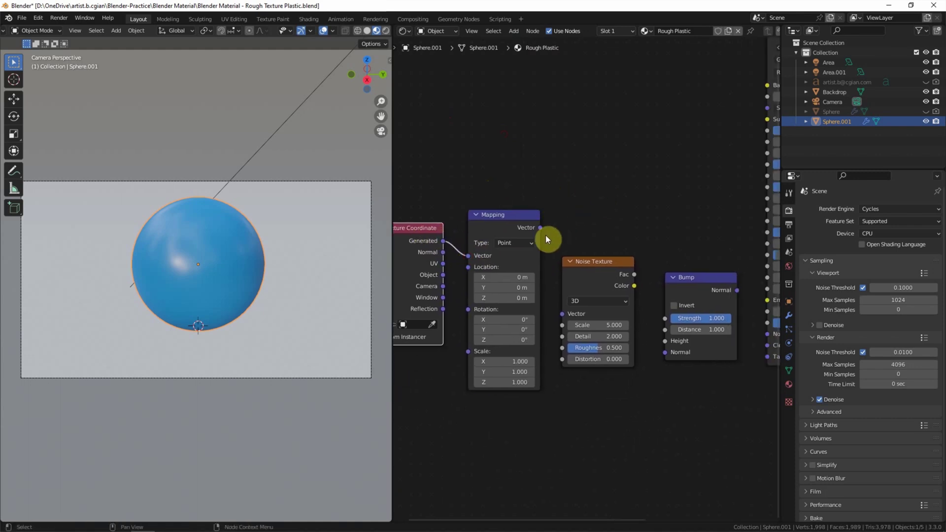
drag(540, 228, 562, 314)
Step: Connect the Noise Texture's Fac output to Bump's Height, and Bump's Normal output to the Principled BSDF's Normal input
middle_drag(615, 220, 546, 203)
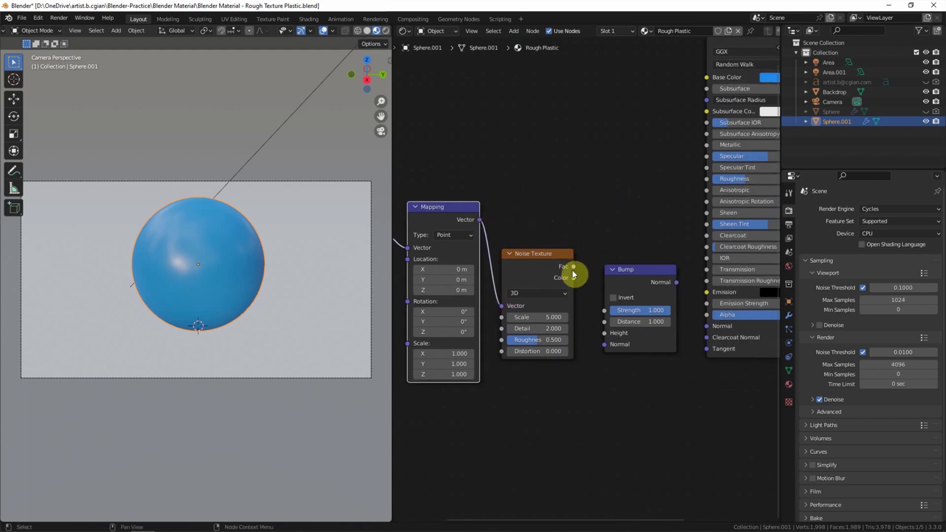
drag(573, 266, 602, 335)
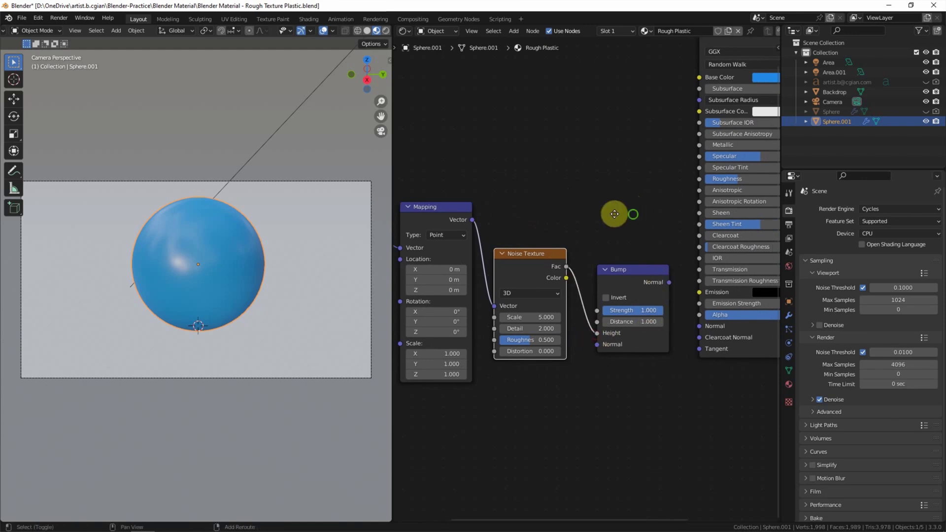
middle_drag(622, 226, 583, 226)
drag(636, 282, 655, 335)
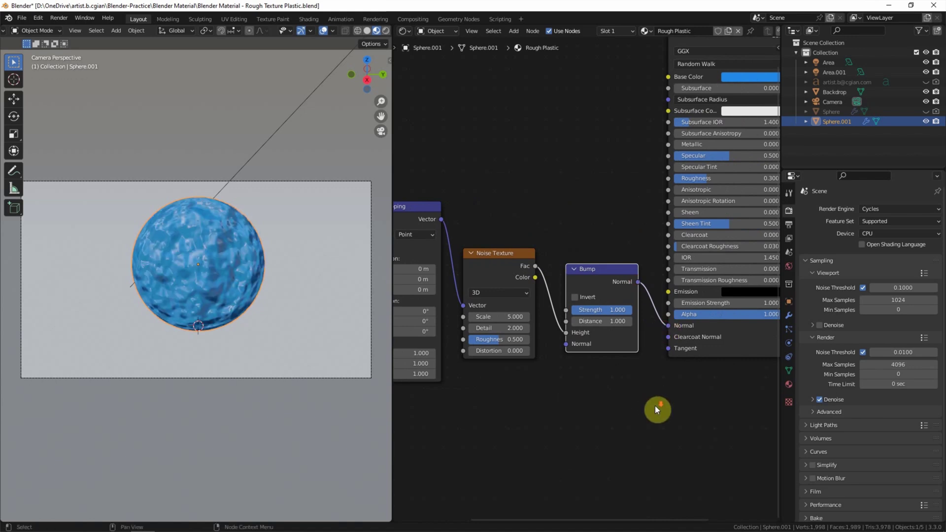
Step: Set the Noise Texture's Scale to 100
scroll(655, 404, down, 2)
mouse_move(657, 403)
middle_down()
mouse_move(632, 406)
mouse_move(654, 416)
middle_up()
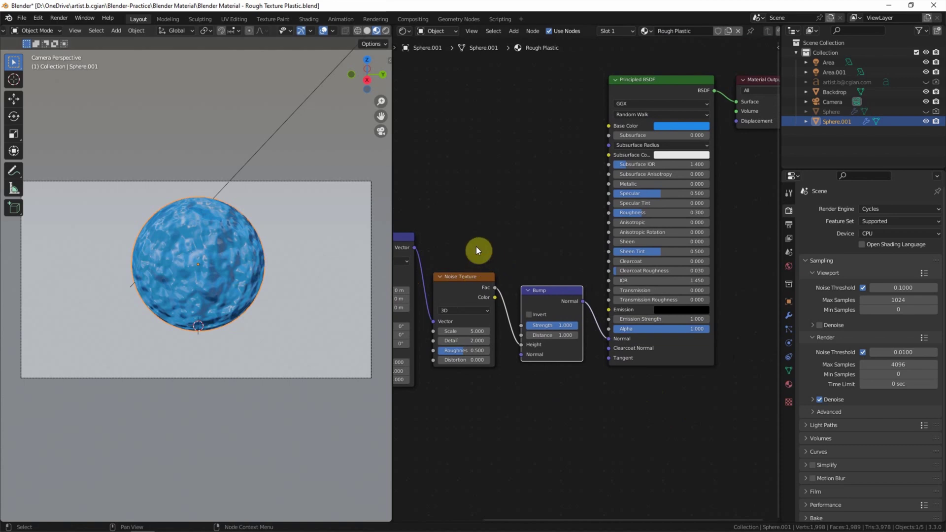
scroll(476, 246, up, 2)
middle_drag(477, 248, 521, 261)
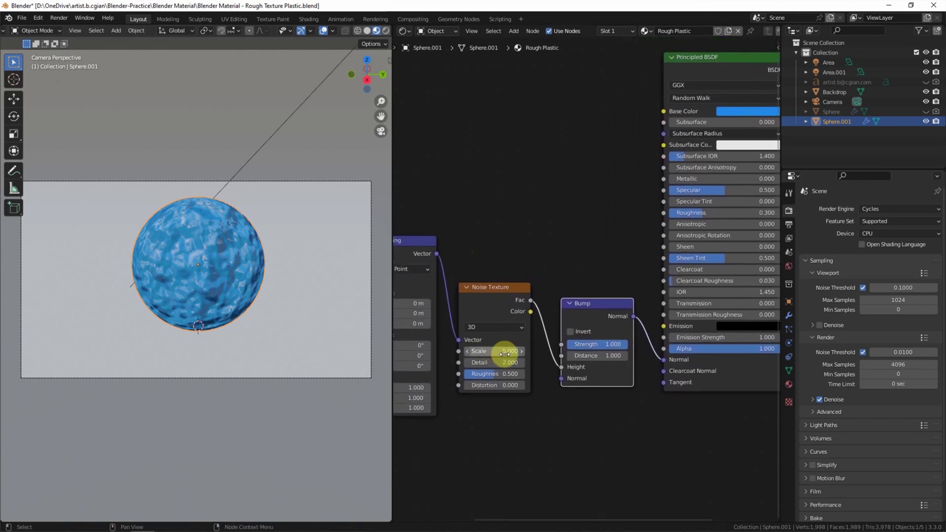
drag(505, 350, 530, 351)
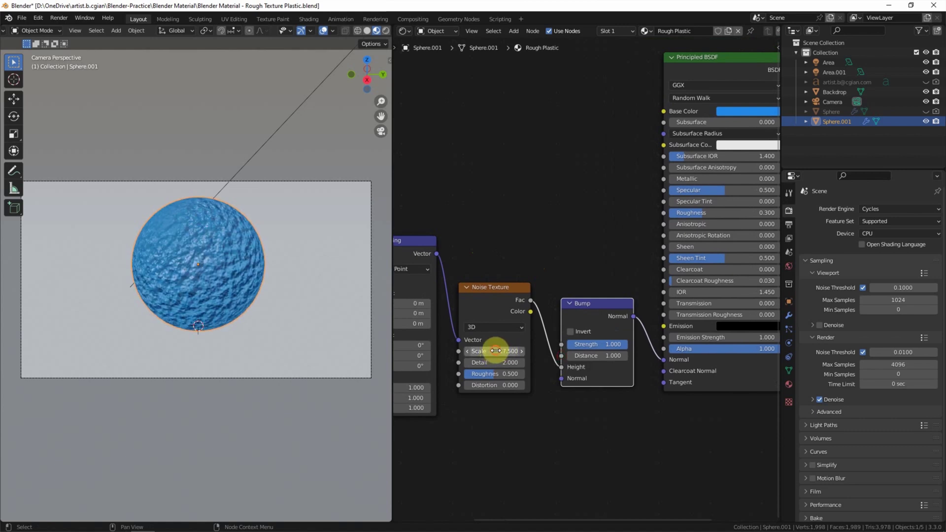
click(495, 351)
text(100)
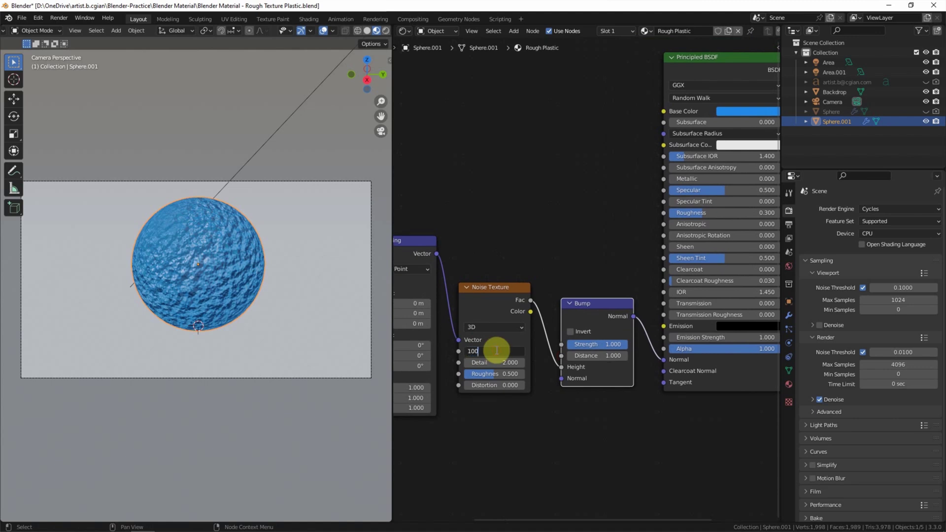
key(Return)
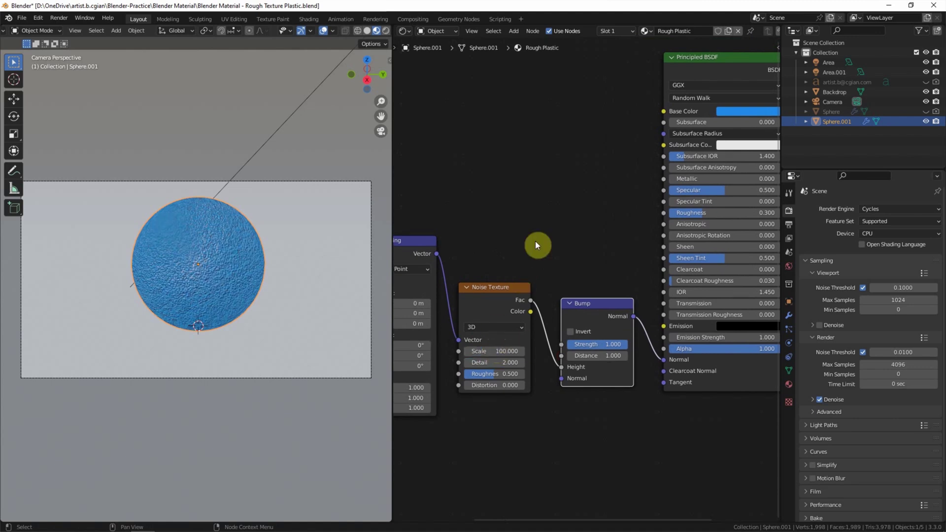
Step: Set the Bump node's Distance to 0.02
click(603, 357)
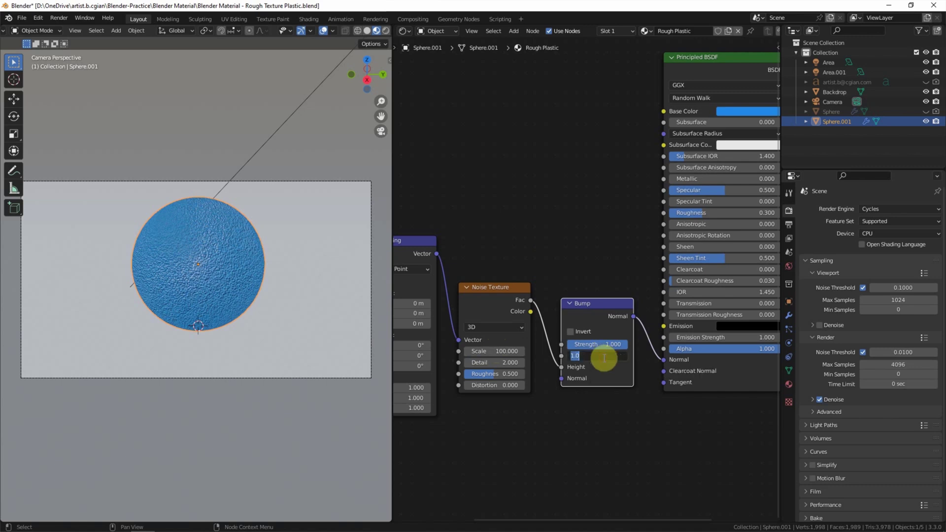
text(0.02)
key(Return)
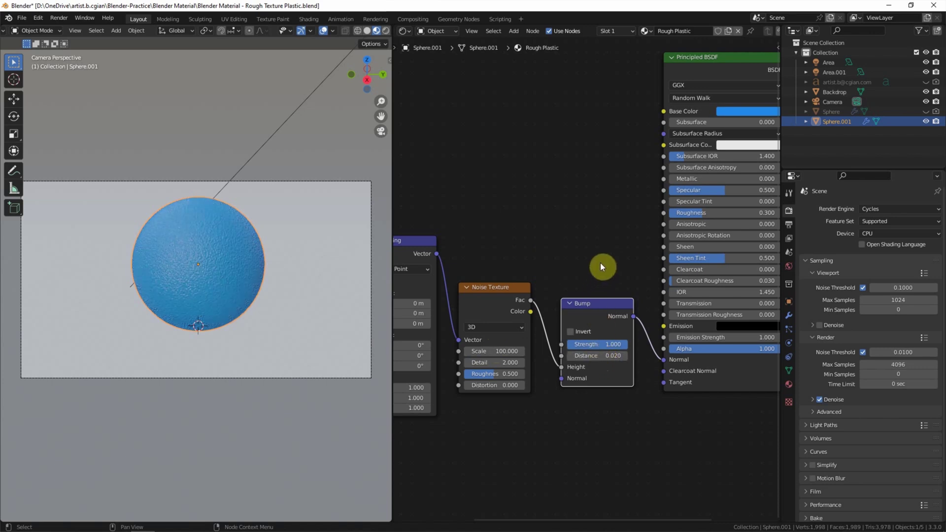
Step: Show the viewport in Rendered shading and darken the Principled BSDF's Base Color to black with a Value of 0
middle_drag(603, 253, 574, 267)
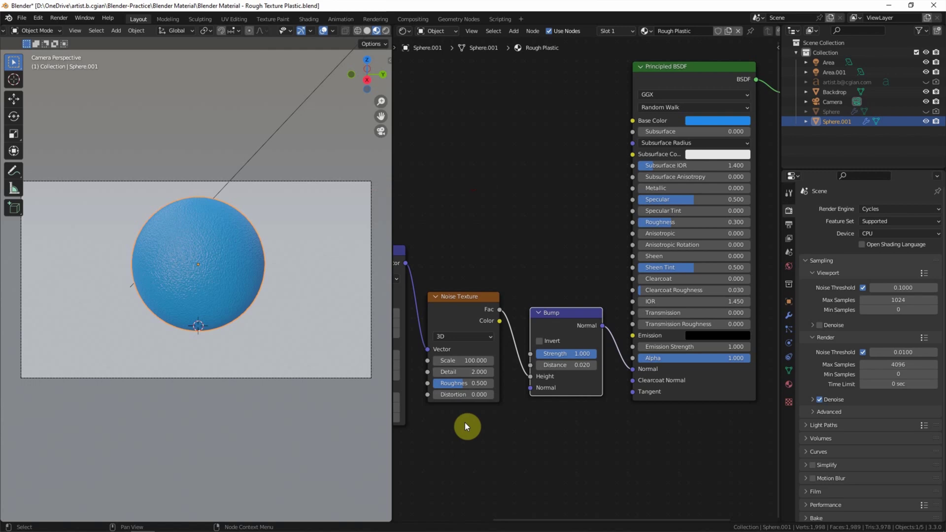
click(385, 32)
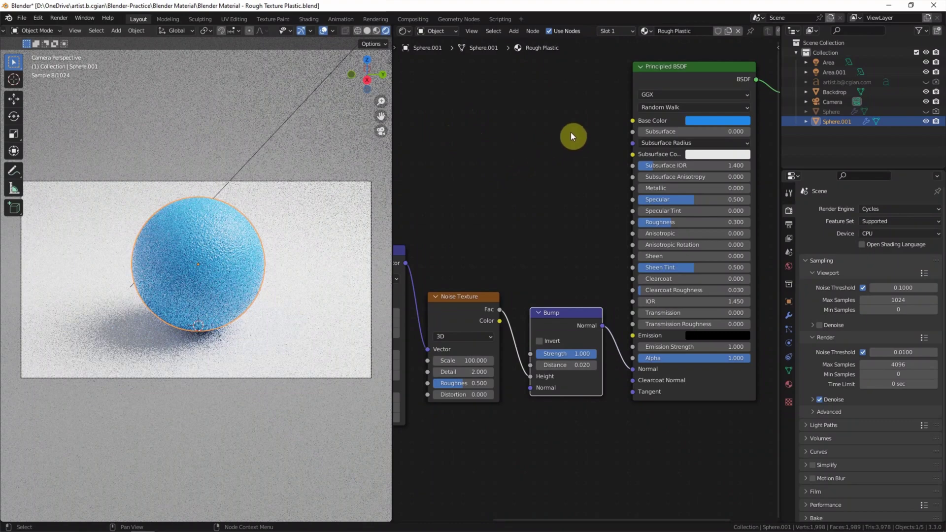
click(709, 121)
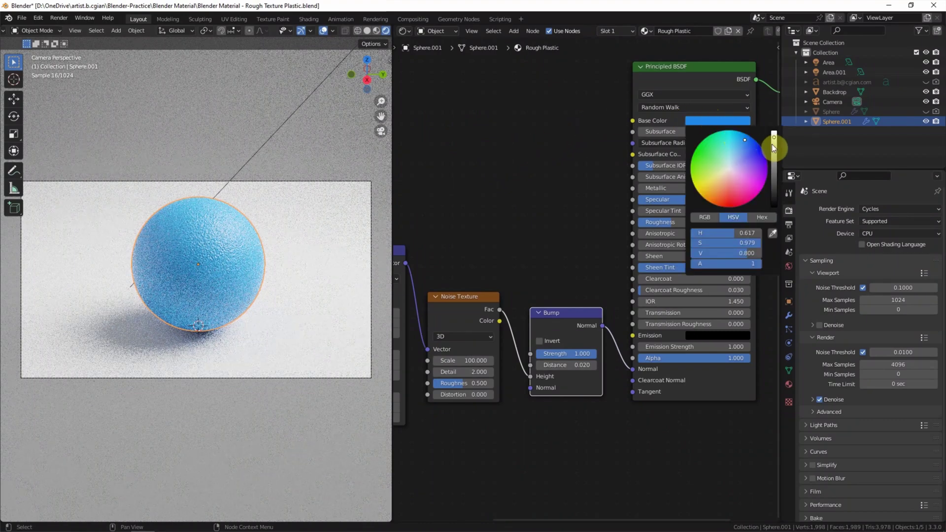
drag(771, 143, 740, 196)
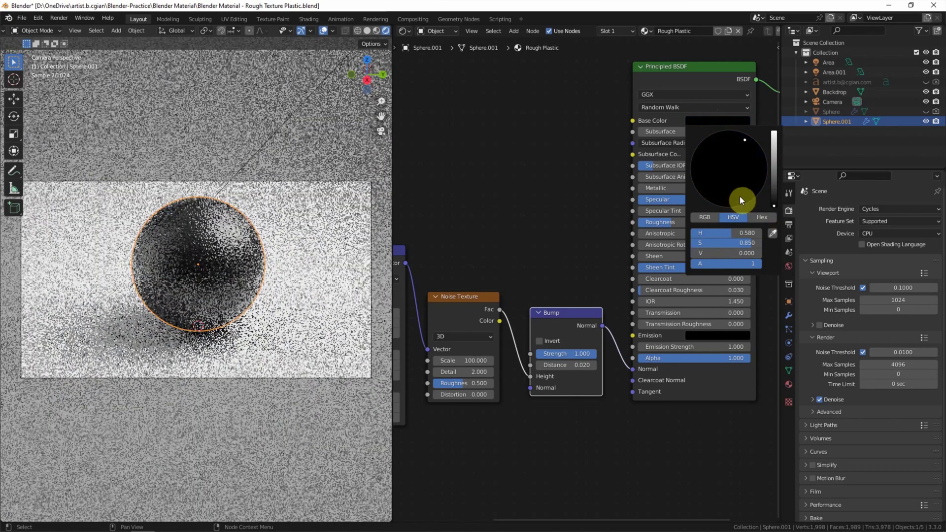